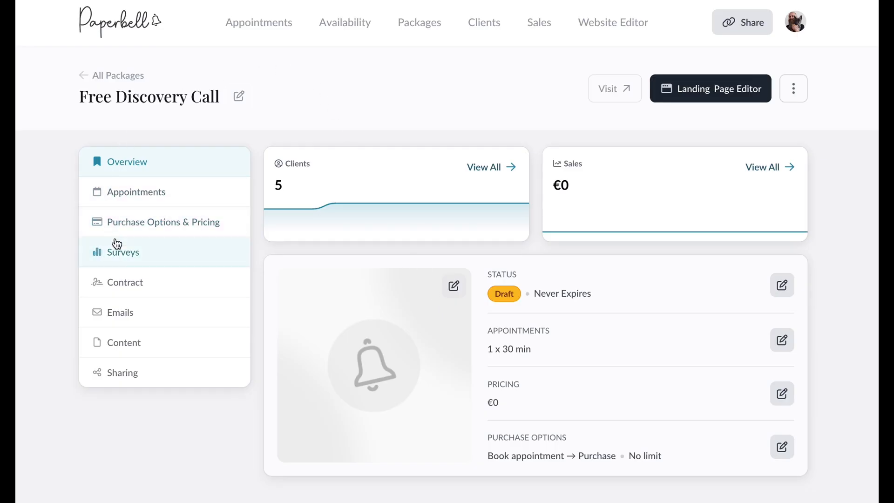
Start creating a new survey for the Free Discovery Call package.
{"action": "left_click", "coordinate": [145, 257]}
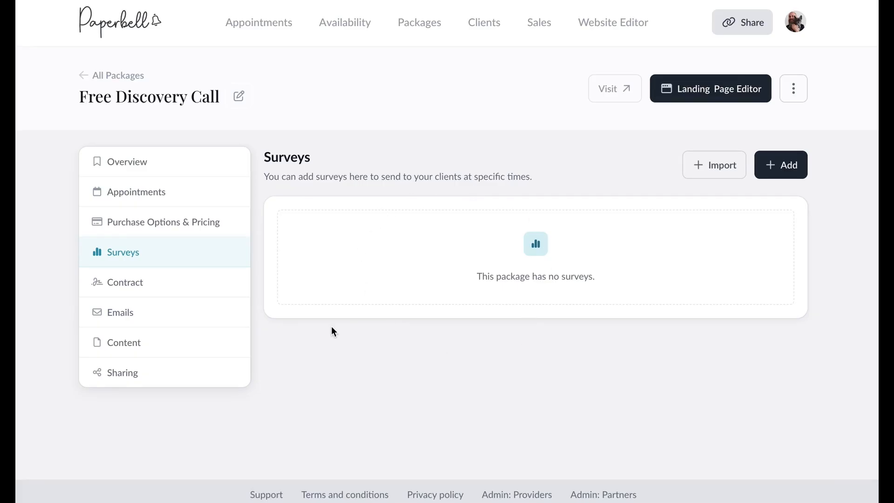
{"action": "left_click", "coordinate": [787, 170]}
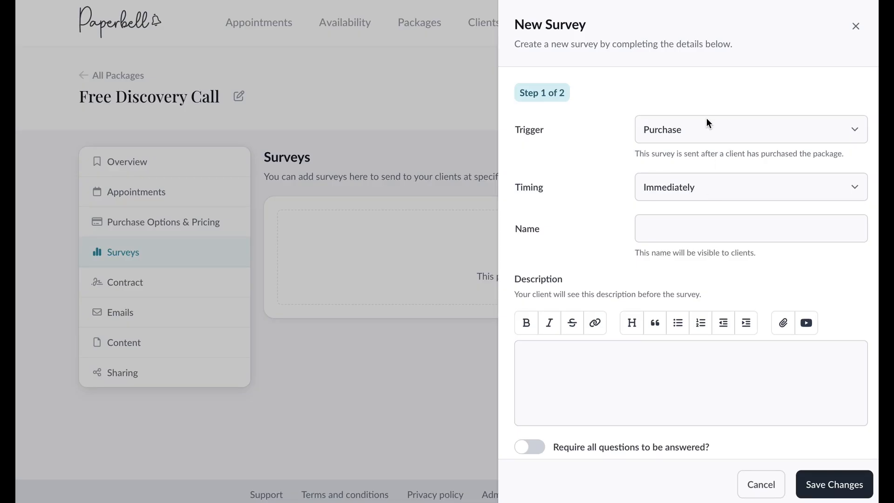
{"action": "left_click", "coordinate": [764, 130]}
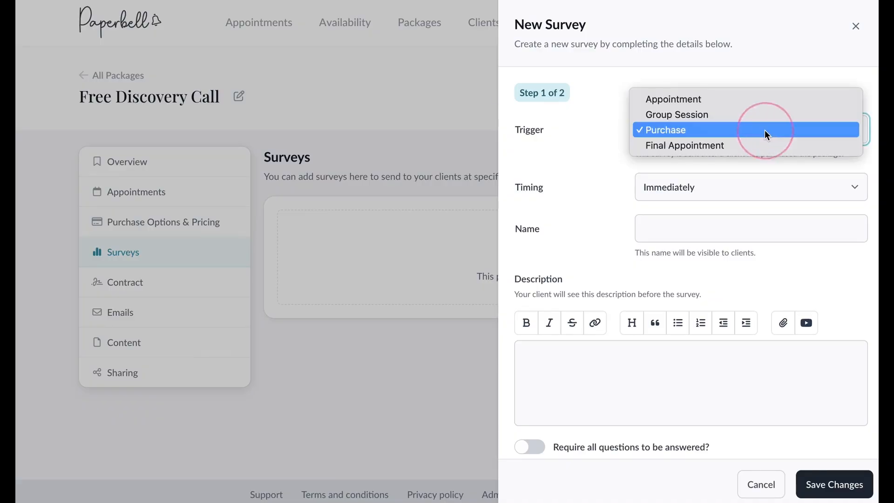
{"action": "left_click", "coordinate": [758, 99]}
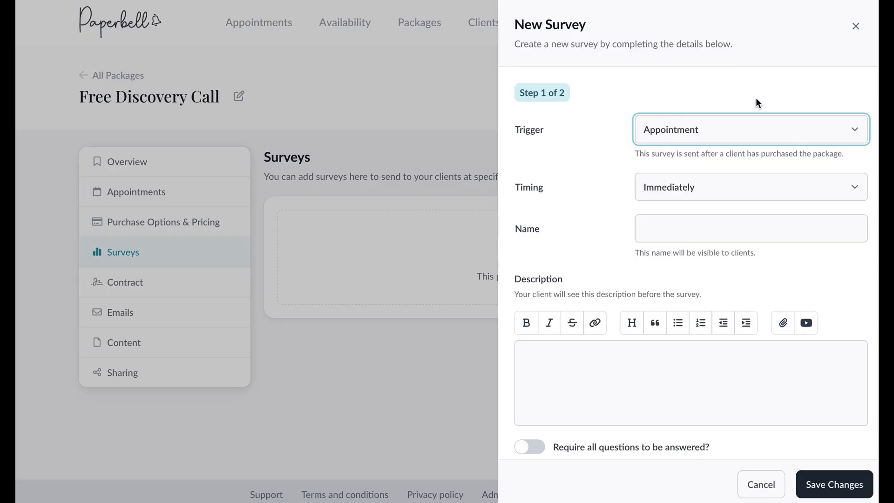
{"action": "left_click", "coordinate": [729, 194]}
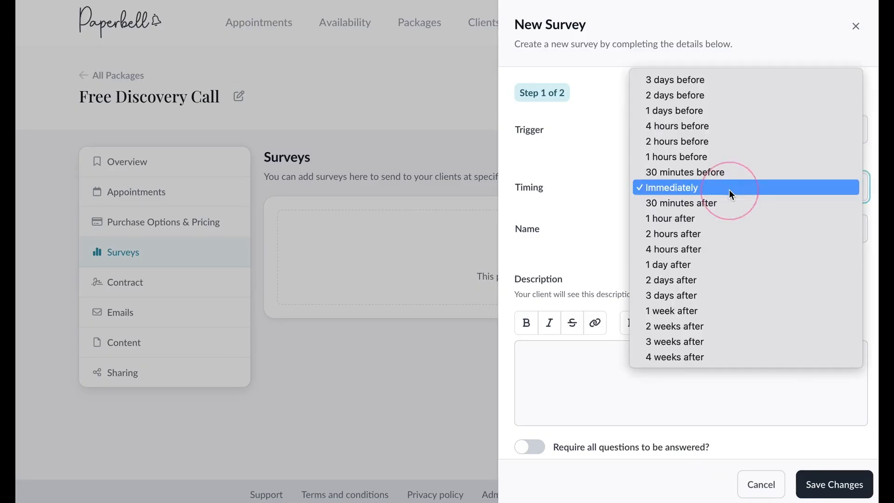
{"action": "left_click", "coordinate": [728, 78]}
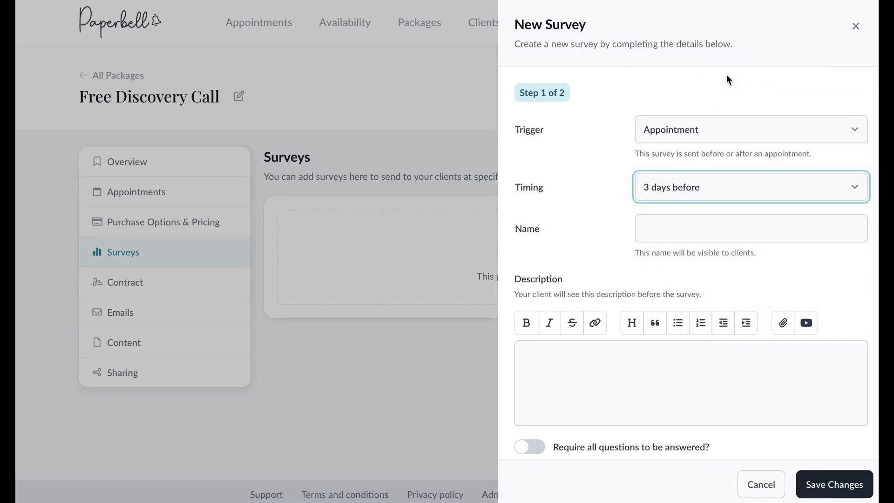
{"action": "left_click", "coordinate": [720, 131]}
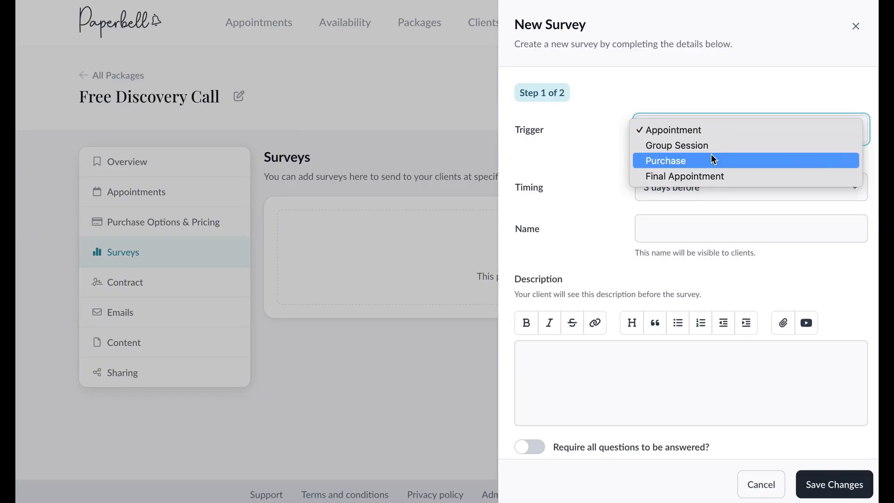
{"action": "left_click", "coordinate": [708, 176]}
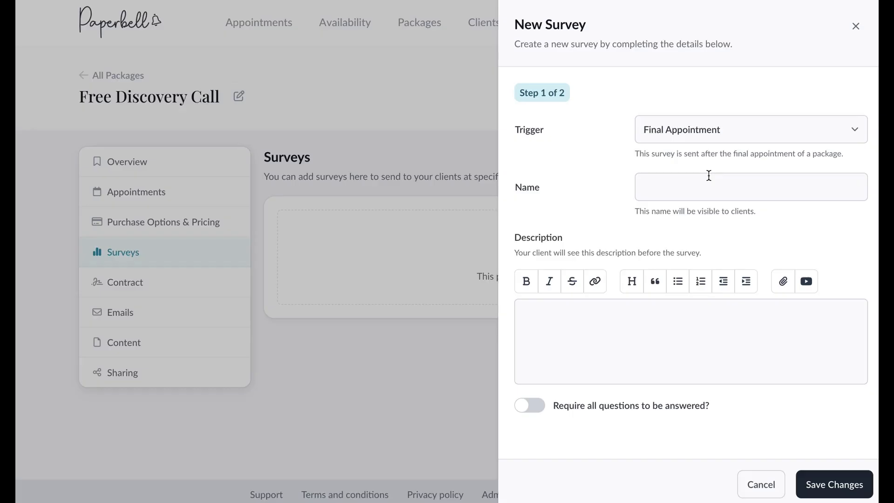
{"action": "left_click", "coordinate": [700, 133]}
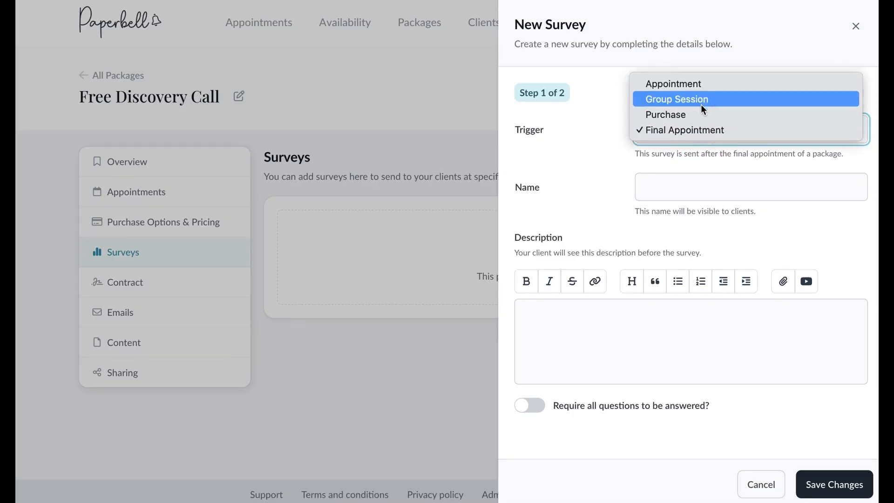
{"action": "left_click", "coordinate": [702, 85]}
Set the new survey's trigger to Purchase and name the survey Intake Form.
{"action": "left_click", "coordinate": [664, 128]}
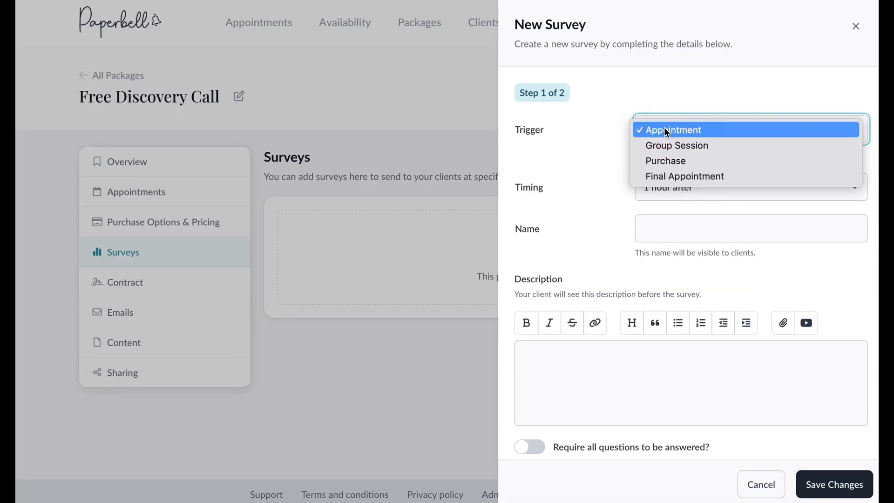
{"action": "left_click", "coordinate": [661, 160]}
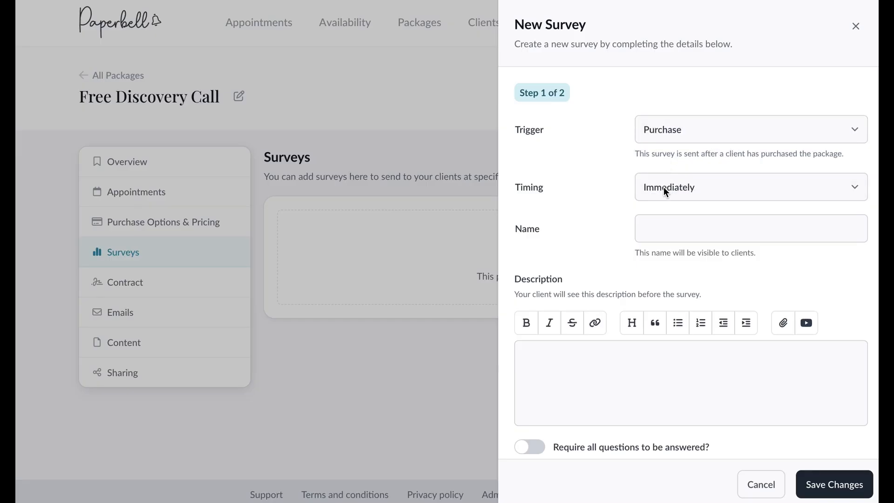
{"action": "left_click", "coordinate": [646, 232]}
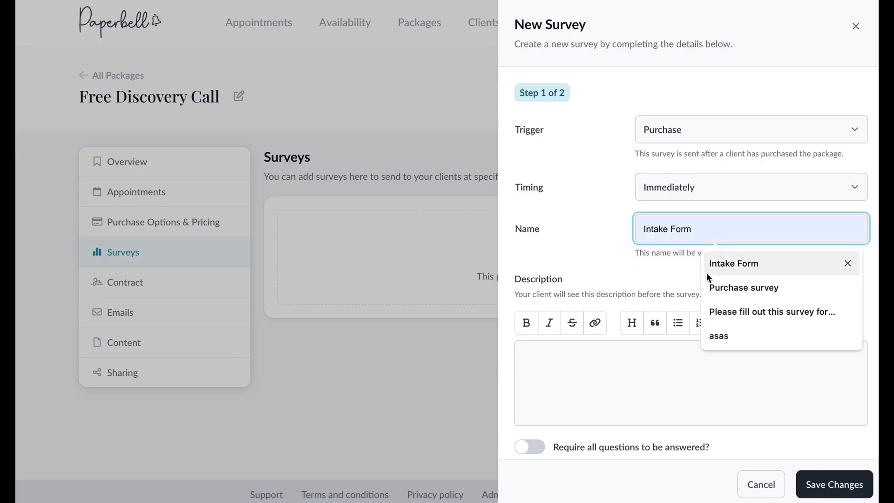
{"action": "left_click", "coordinate": [719, 264]}
{"action": "left_click", "coordinate": [629, 374]}
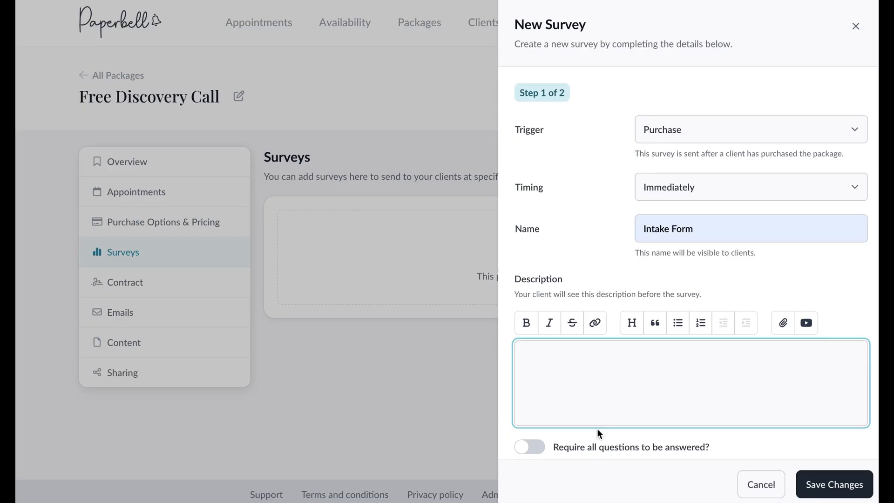
Require all survey questions to be answered and save the survey.
{"action": "left_click_drag", "start_coordinate": [729, 446], "coordinate": [538, 443]}
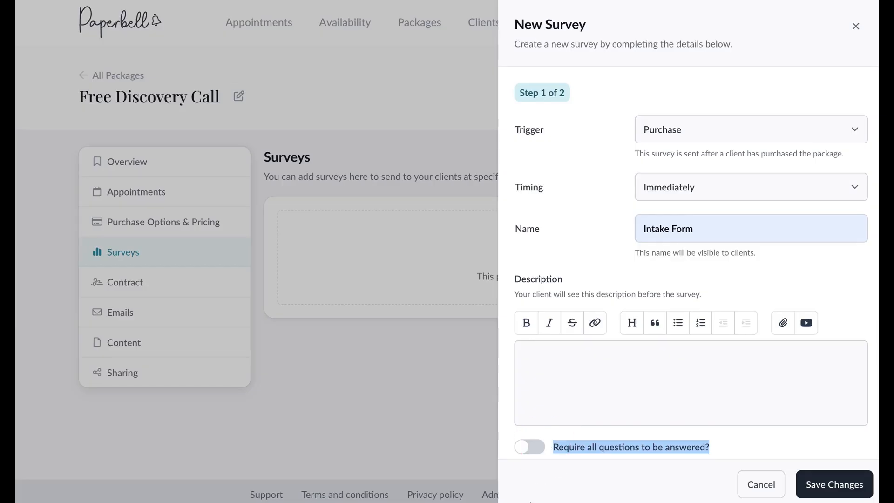
{"action": "left_click", "coordinate": [535, 448]}
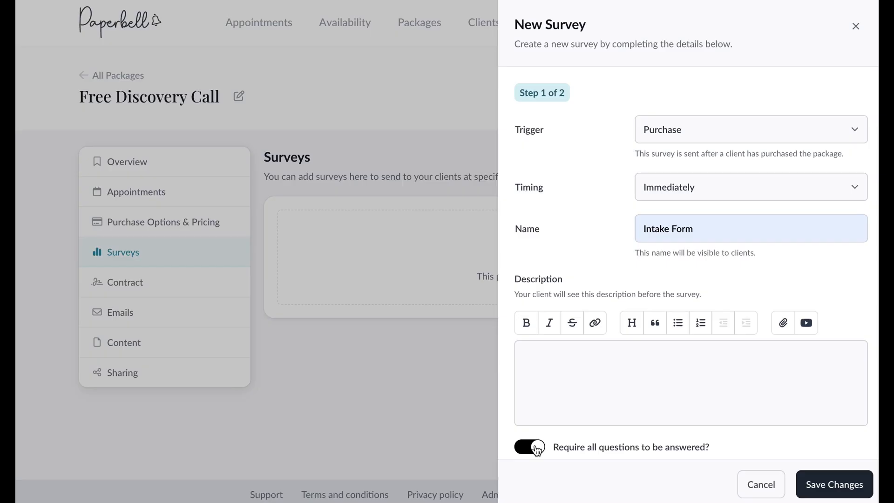
{"action": "left_click", "coordinate": [832, 493]}
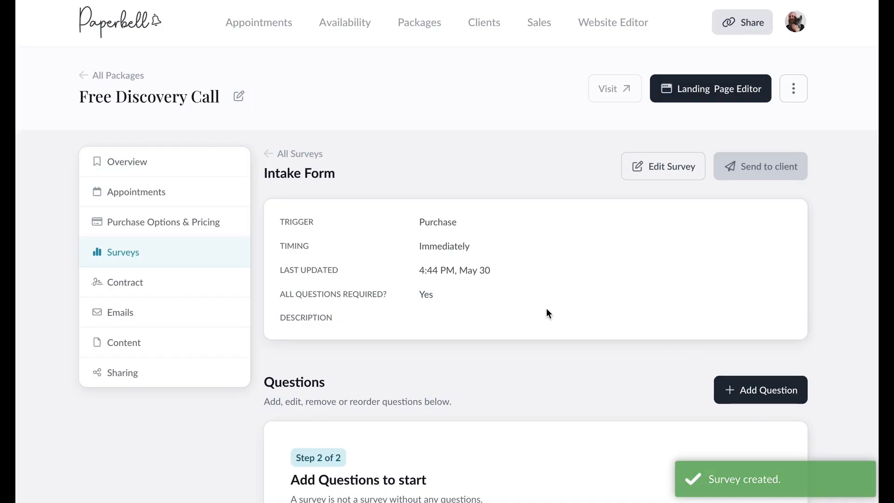
Add a Long text question to the survey reading "Where do you see yourself in 5 years' time?".
{"action": "scroll", "coordinate": [547, 311], "scroll_direction": "down", "scroll_amount": 3}
{"action": "scroll", "coordinate": [546, 308], "scroll_direction": "down", "scroll_amount": 2}
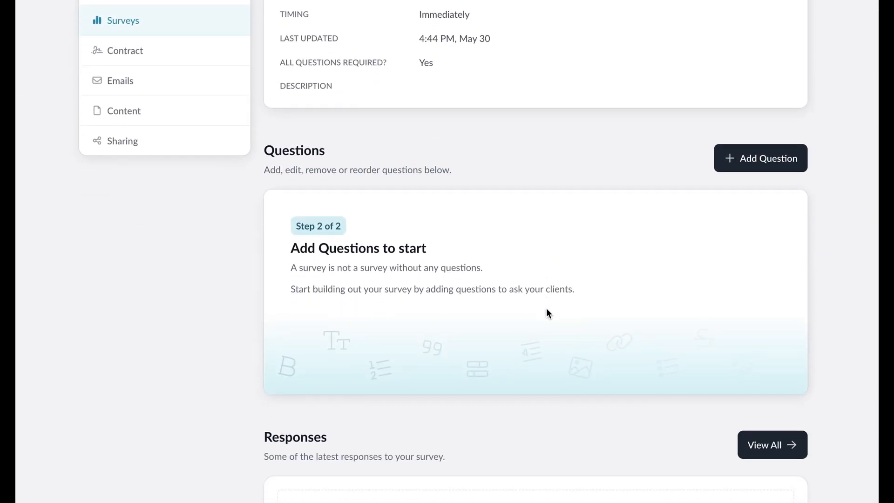
{"action": "left_click", "coordinate": [747, 160]}
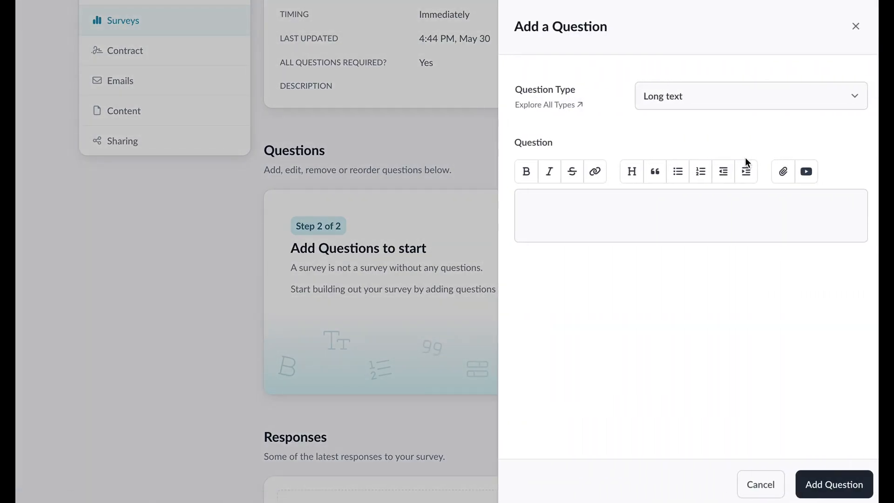
{"action": "left_click", "coordinate": [855, 101]}
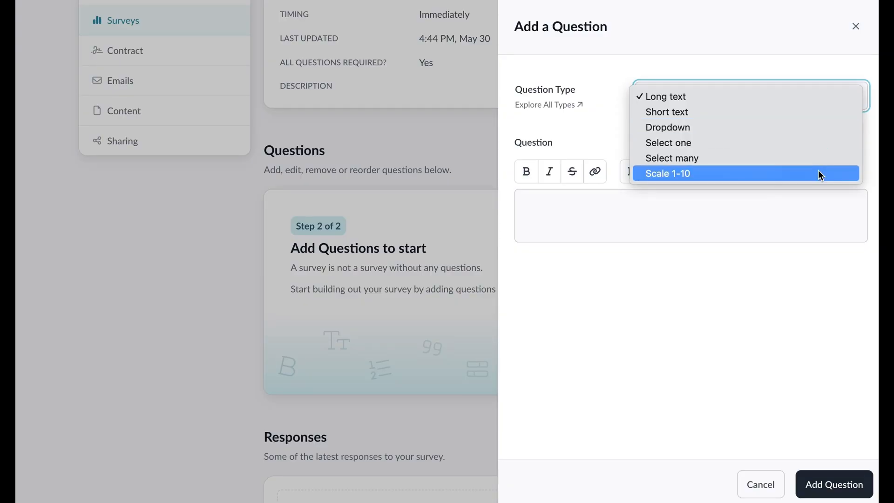
{"action": "left_click", "coordinate": [792, 101]}
{"action": "left_click", "coordinate": [652, 222]}
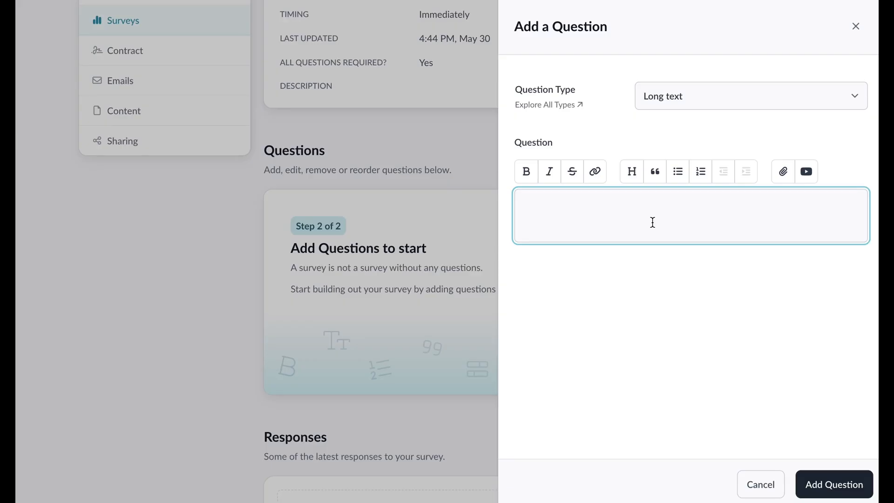
{"action": "type", "text": "Where do you see yourself i"}
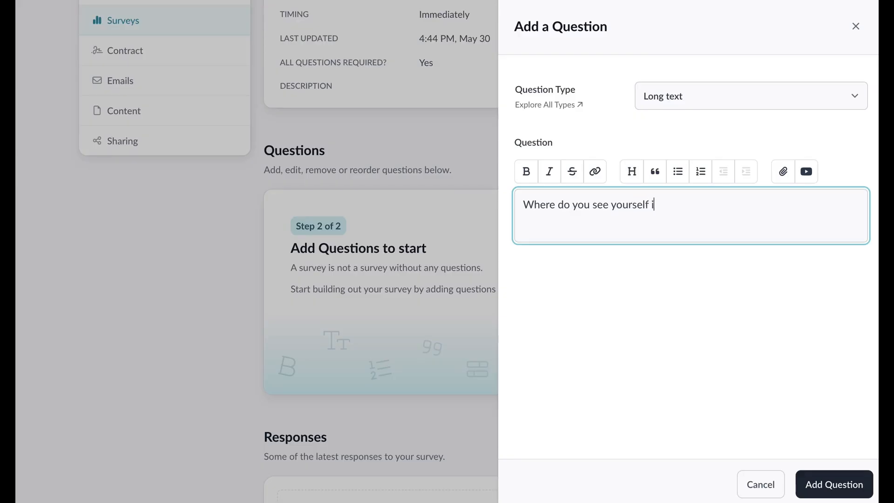
{"action": "type", "text": "n 5 years' time?"}
{"action": "left_click", "coordinate": [821, 471]}
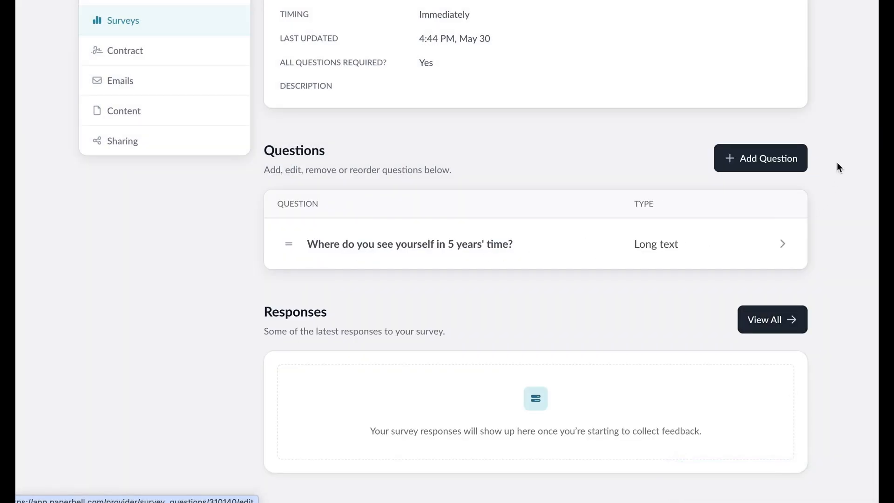
Start a second question of type Dropdown reading "What do you need help with most?".
{"action": "left_click", "coordinate": [791, 166]}
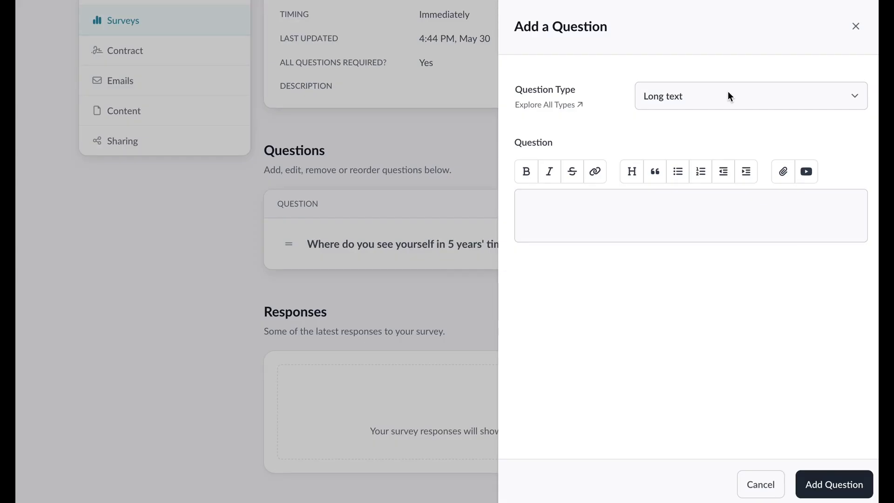
{"action": "left_click", "coordinate": [728, 92]}
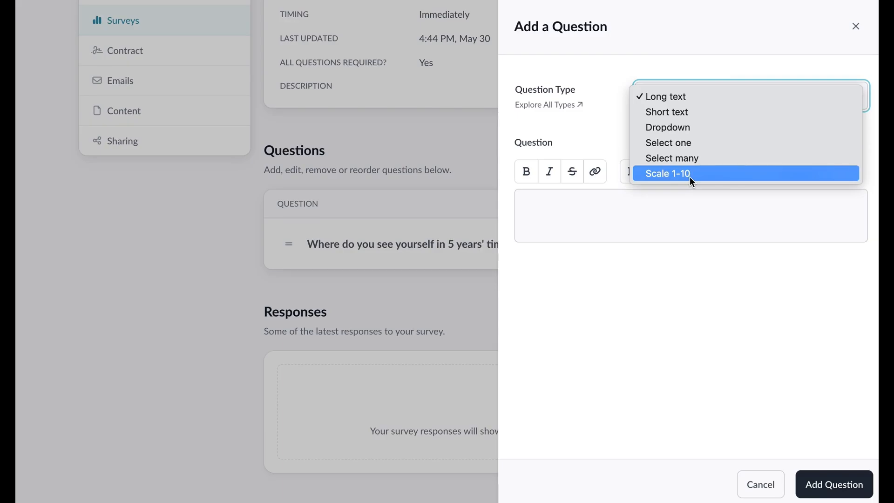
{"action": "left_click", "coordinate": [705, 129]}
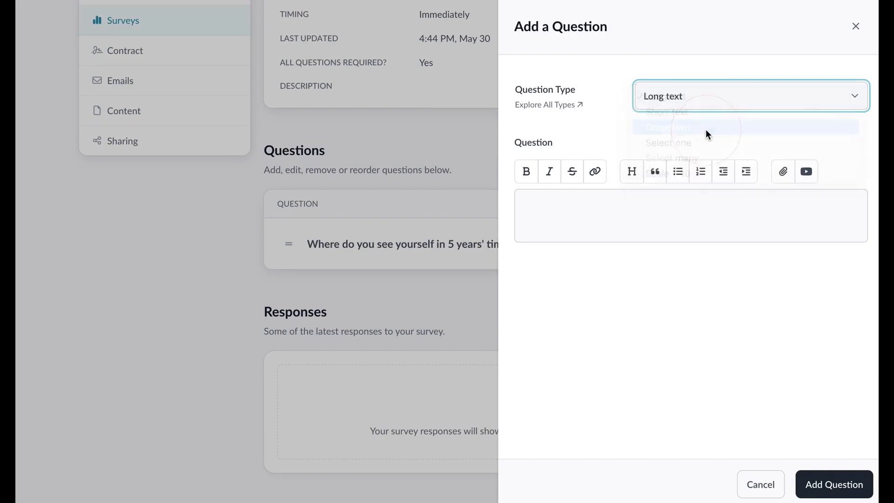
{"action": "left_click", "coordinate": [631, 199]}
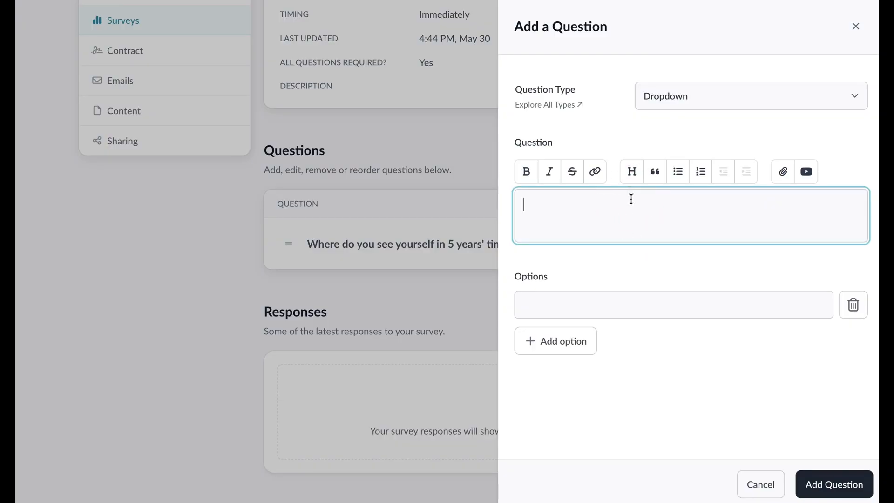
{"action": "type", "text": "What do you need help w"}
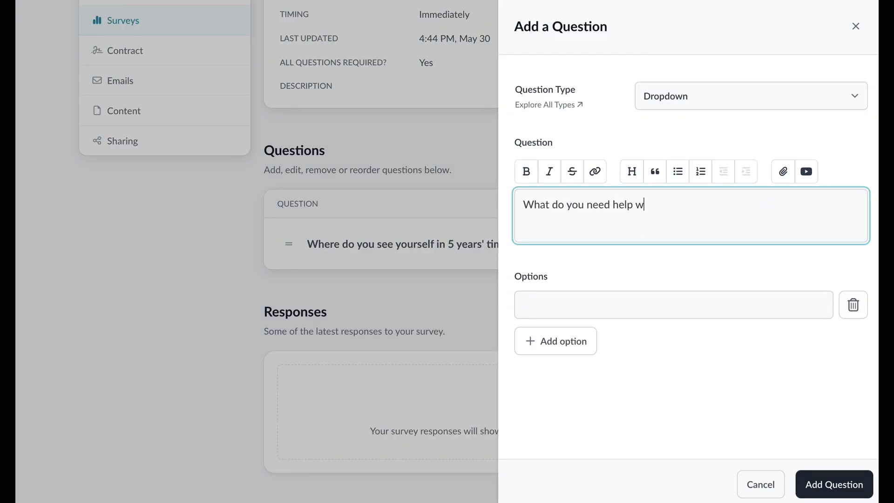
{"action": "type", "text": "ith most?"}
Give the dropdown question the options "Accountability" and "Measuring my progress" and add it to the survey.
{"action": "left_click", "coordinate": [581, 305]}
{"action": "type", "text": "A"}
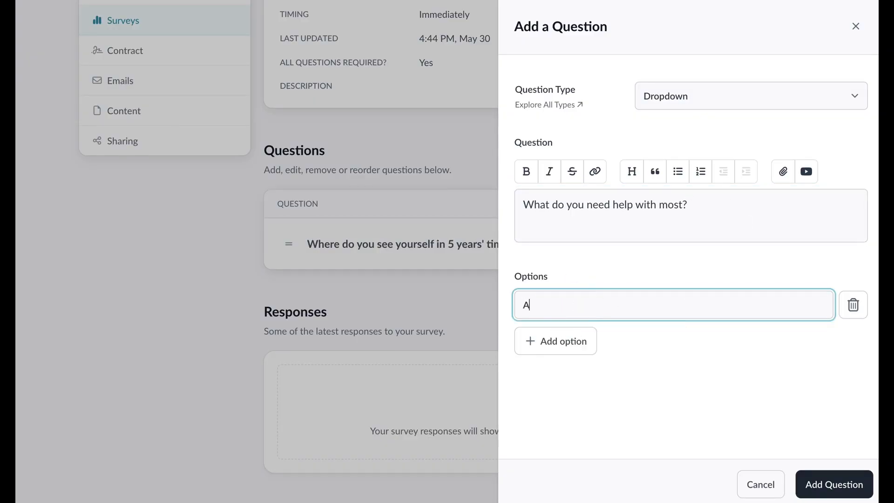
{"action": "type", "text": "ccountability"}
{"action": "left_click", "coordinate": [573, 339]}
{"action": "type", "text": "Mea"}
{"action": "type", "text": "in"}
{"action": "key", "text": "BackSpace"}
{"action": "key", "text": "BackSpace"}
{"action": "type", "text": "ring my profe"}
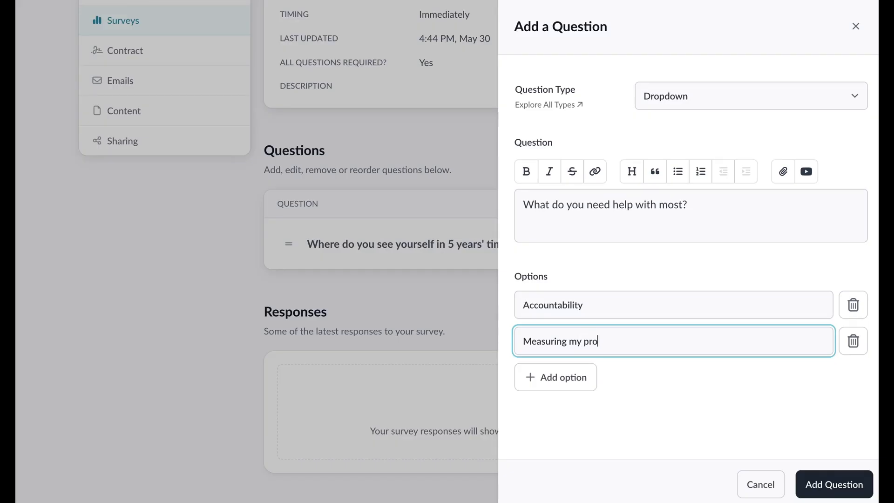
{"action": "key", "text": "BackSpace"}
{"action": "key", "text": "BackSpace"}
{"action": "type", "text": "gress"}
{"action": "left_click", "coordinate": [834, 487]}
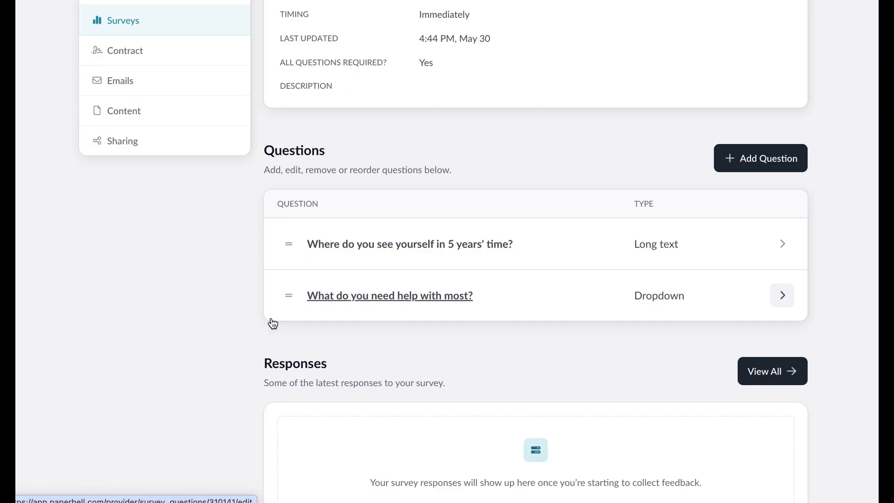
Move the question "What do you need help with most?" above the long text question.
{"action": "left_click_drag", "start_coordinate": [285, 296], "coordinate": [286, 252]}
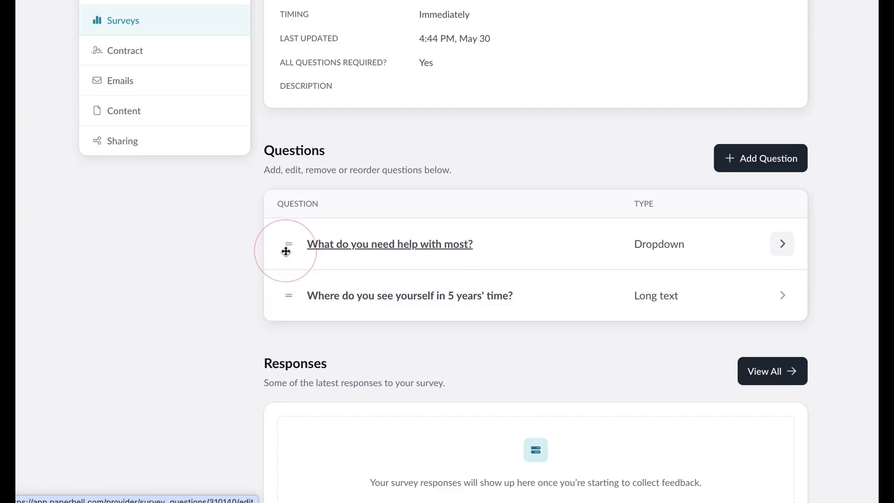
{"action": "scroll", "coordinate": [503, 226], "scroll_direction": "down", "scroll_amount": 3}
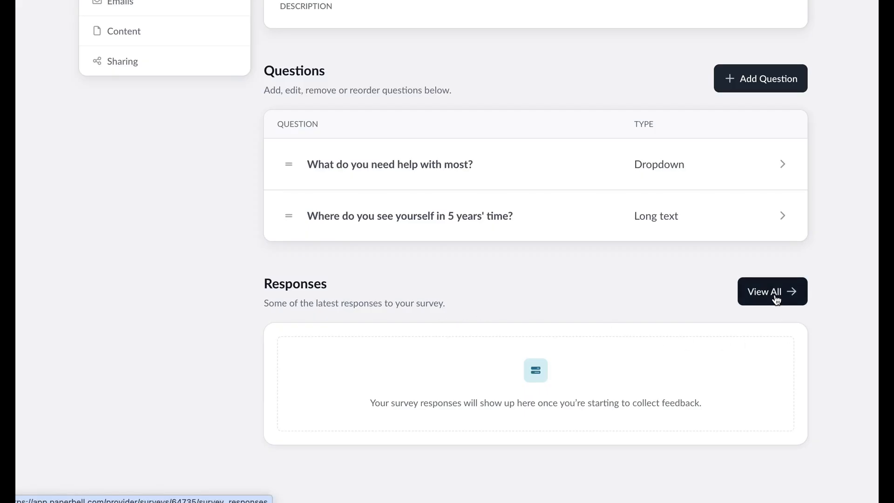
{"action": "scroll", "coordinate": [774, 297], "scroll_direction": "up", "scroll_amount": 7}
{"action": "scroll", "coordinate": [774, 295], "scroll_direction": "down", "scroll_amount": 1}
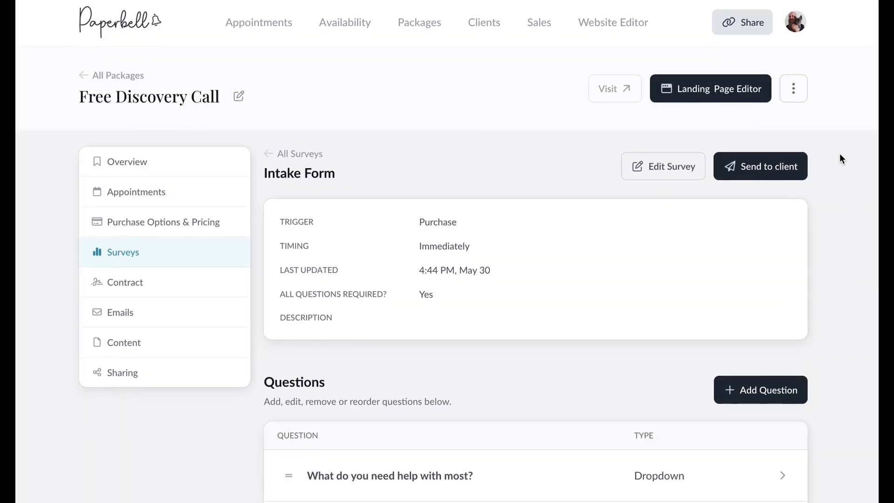
Return to the package's list of all surveys and start importing a survey.
{"action": "left_click_drag", "start_coordinate": [821, 169], "coordinate": [738, 167]}
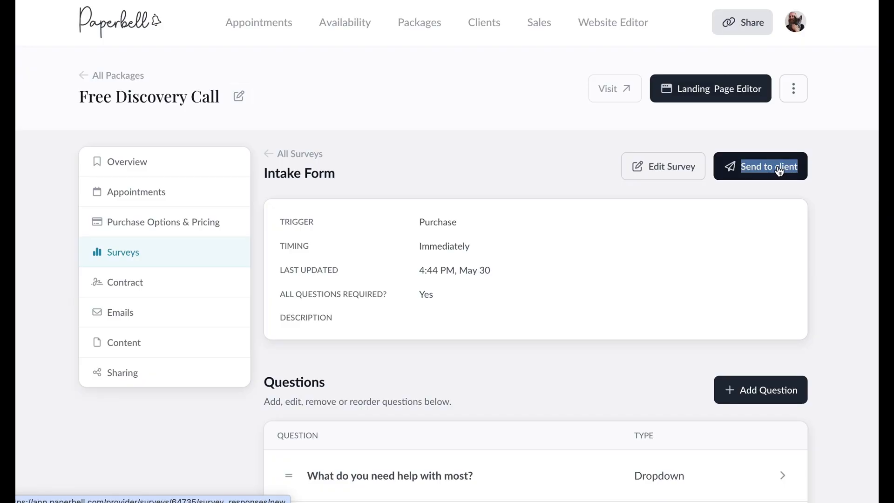
{"action": "left_click", "coordinate": [568, 172]}
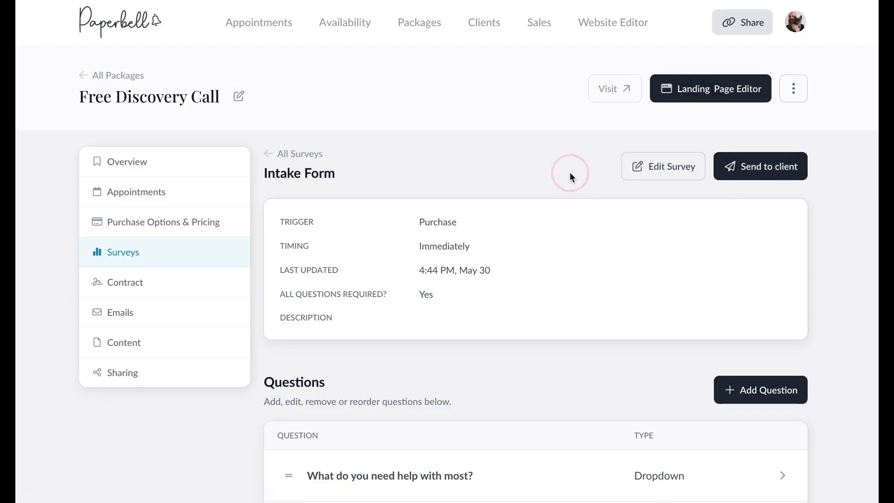
{"action": "left_click", "coordinate": [302, 159]}
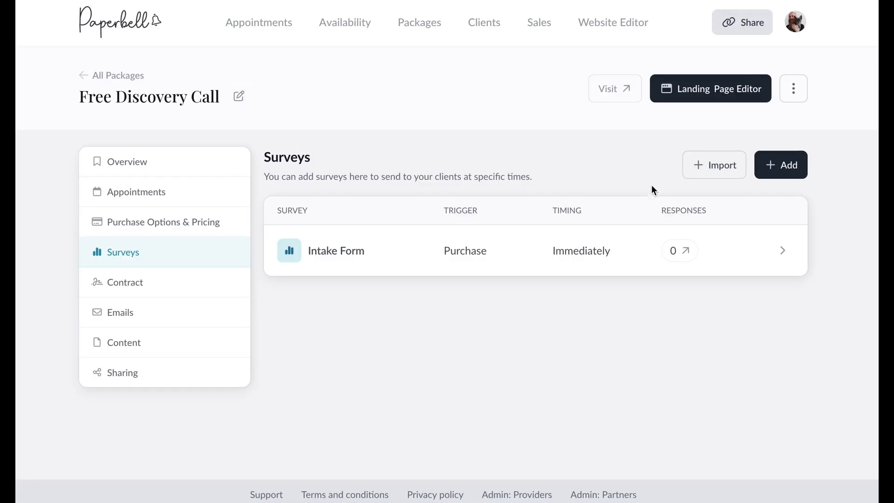
{"action": "left_click", "coordinate": [695, 167]}
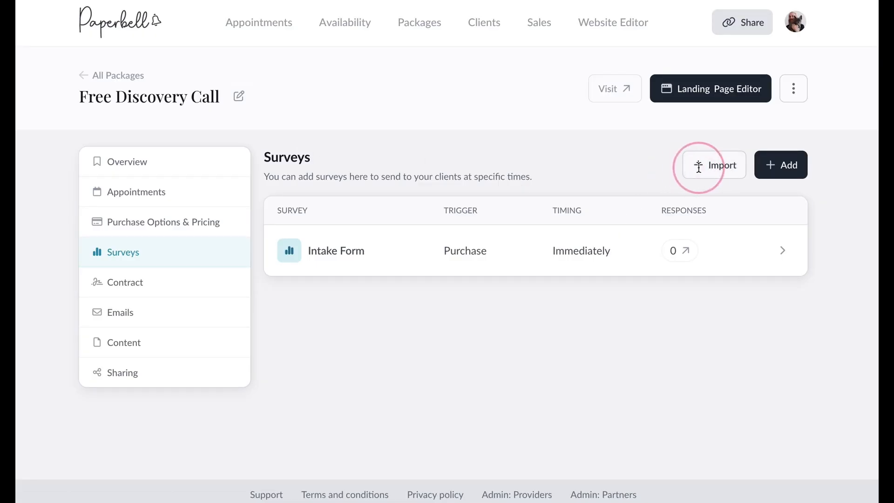